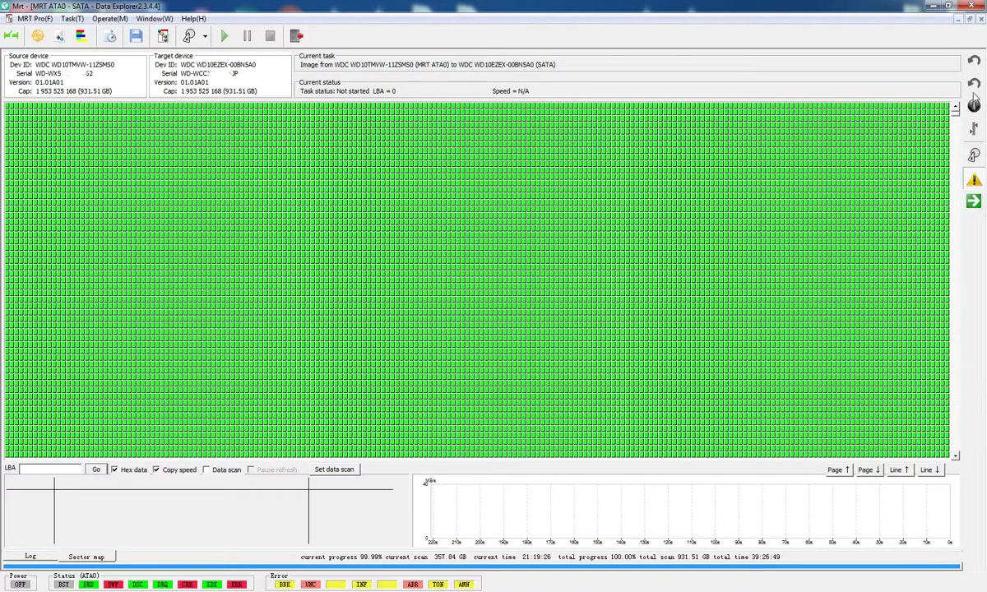
Check how the imaging task's parameters fill read-failure data, and leave the settings unchanged
click(37, 35)
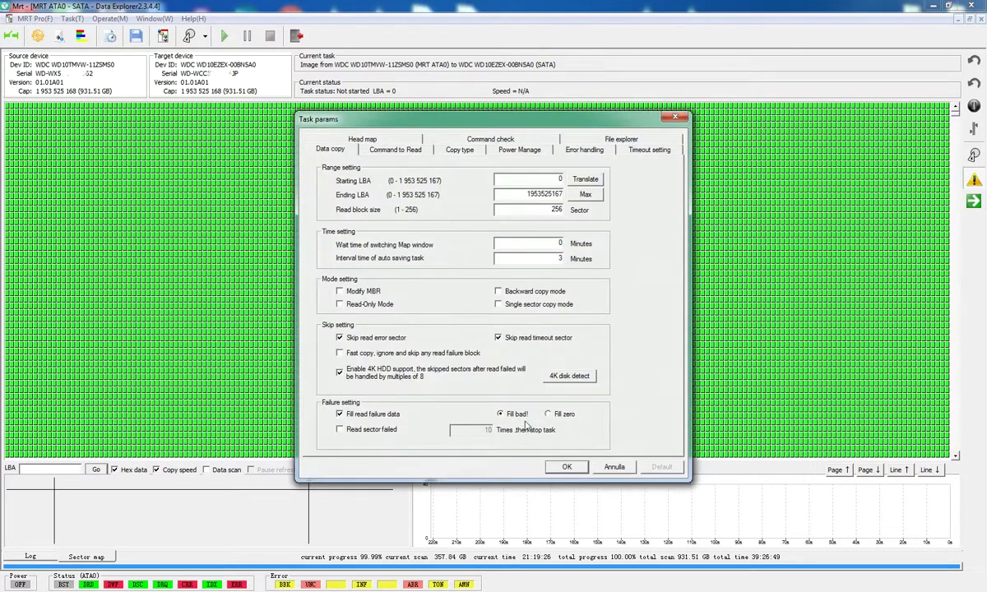
click(617, 467)
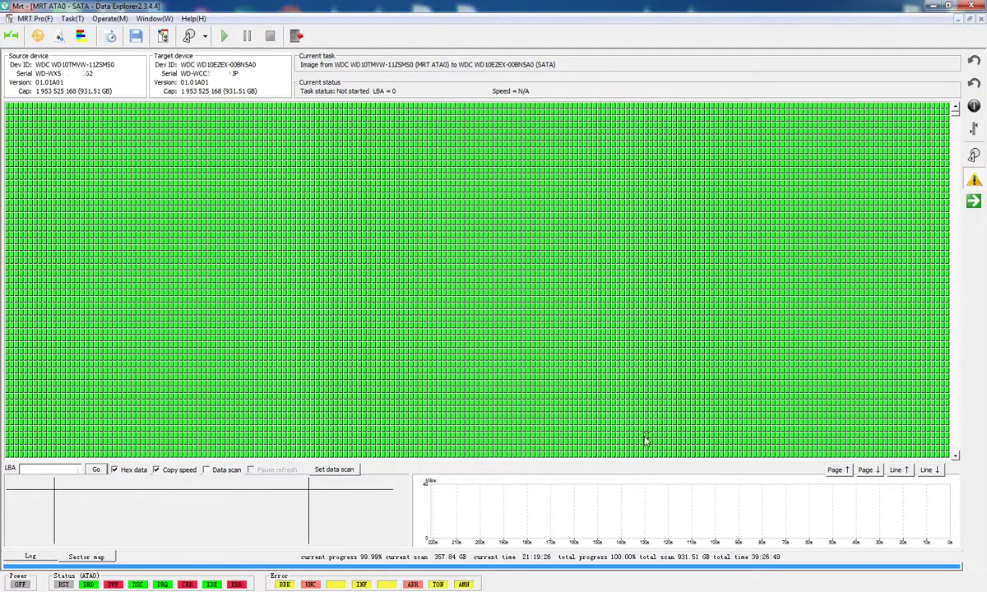
Inspect the sectors from LBA 44541991 onward one by one in the sector editor, and close the editor
mouse_move(909, 165)
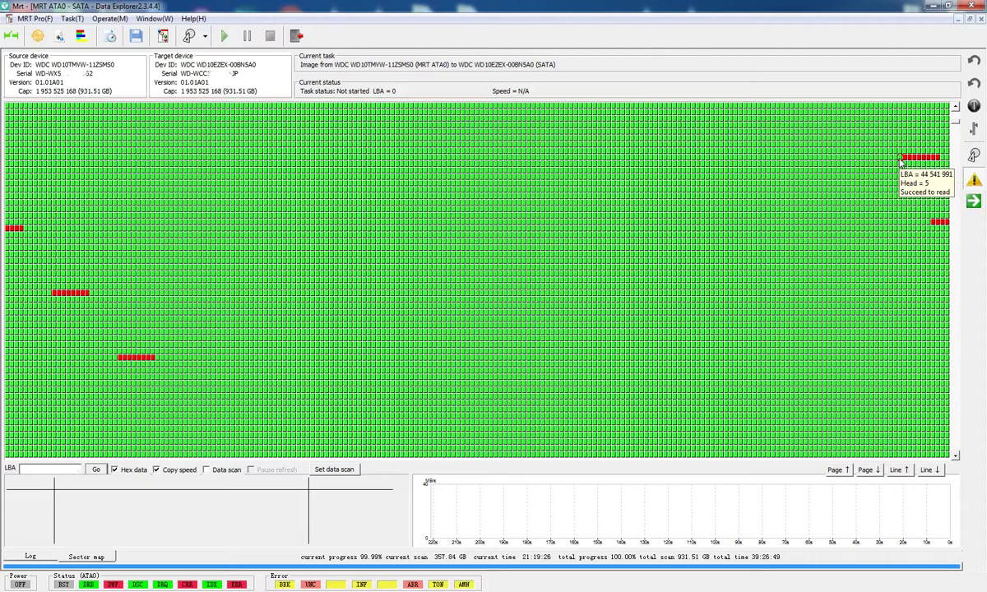
double_click(901, 162)
click(441, 118)
click(440, 118)
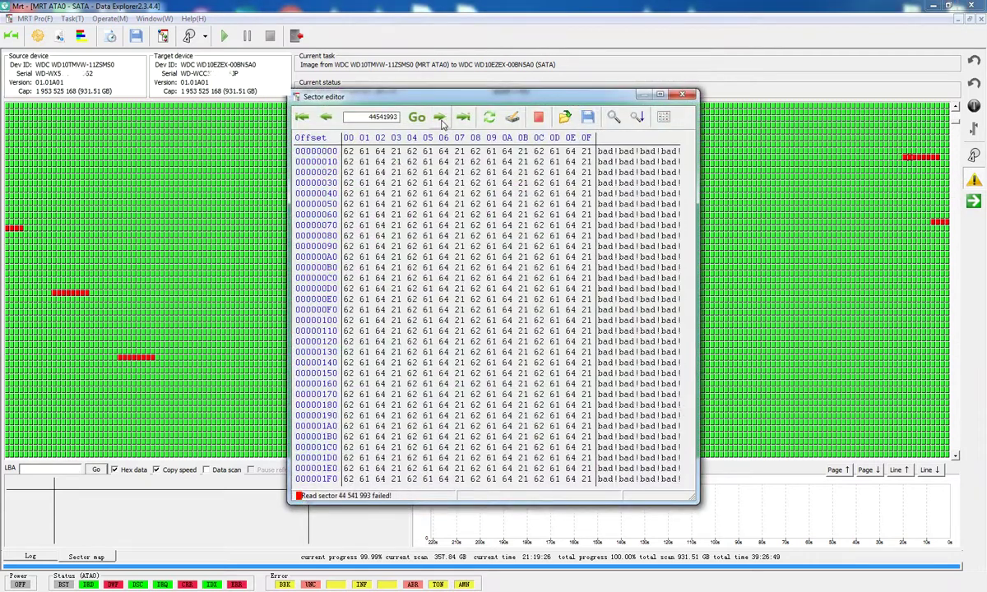
click(441, 118)
click(440, 118)
click(440, 118)
click(440, 117)
click(440, 117)
click(683, 94)
drag(959, 128, 959, 418)
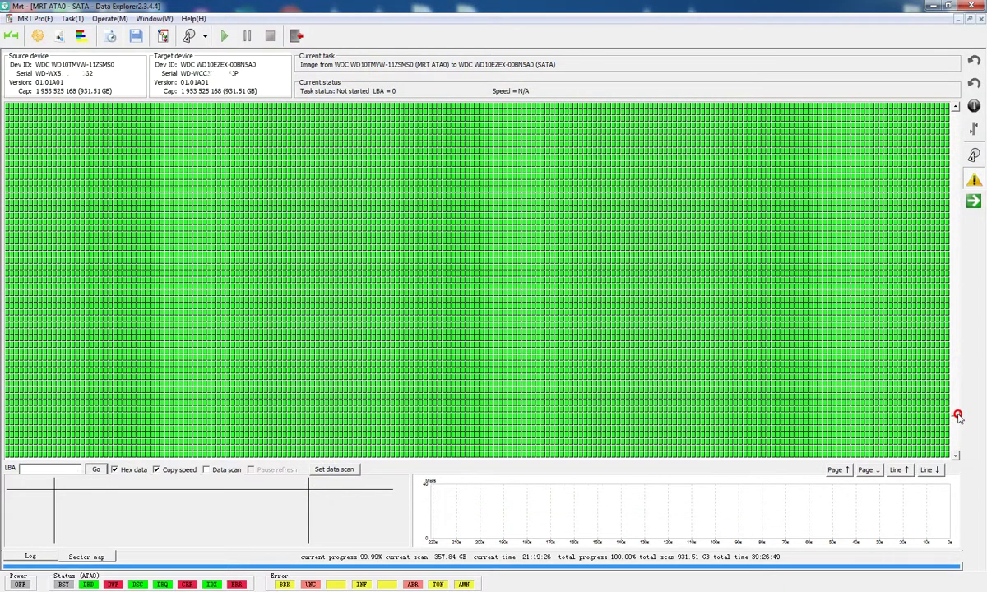
double_click(586, 435)
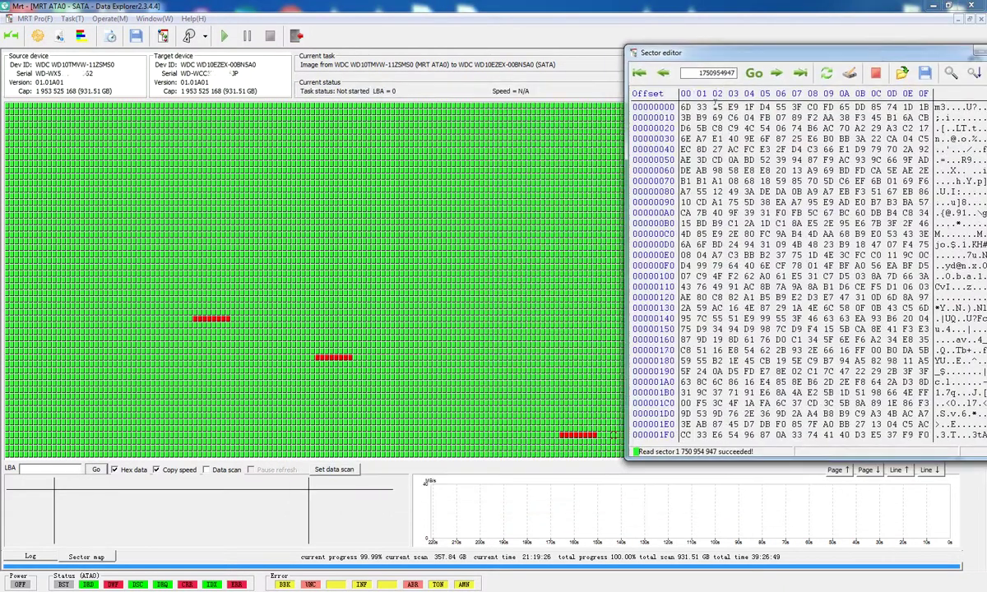
drag(699, 53, 162, 82)
click(129, 104)
click(129, 104)
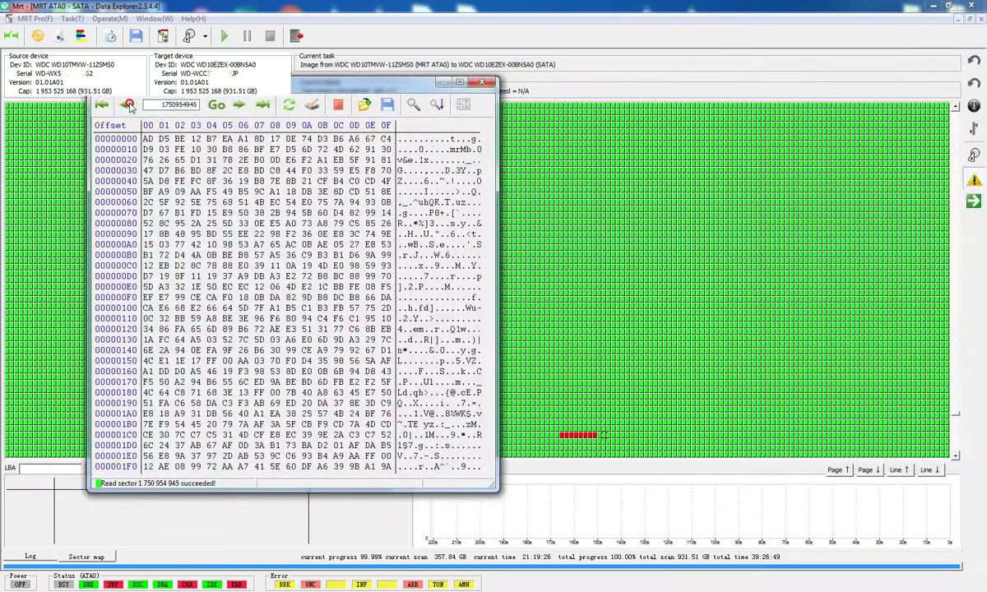
click(129, 105)
click(129, 105)
click(126, 105)
click(126, 105)
click(126, 105)
click(126, 105)
click(126, 105)
click(126, 105)
click(126, 105)
click(126, 107)
click(481, 81)
Review the failure setting in the task parameters again without changing anything
click(36, 34)
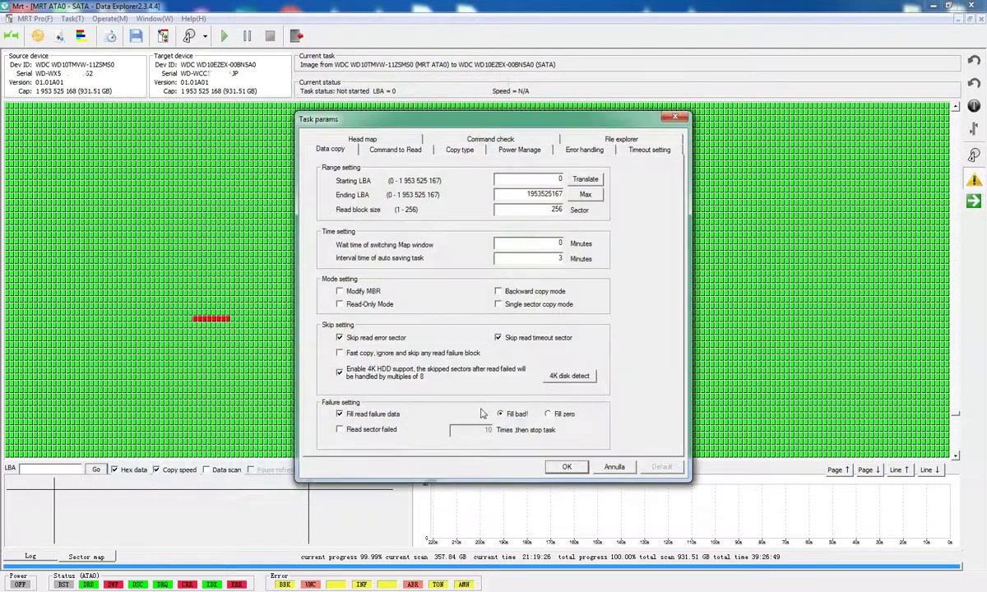
click(615, 466)
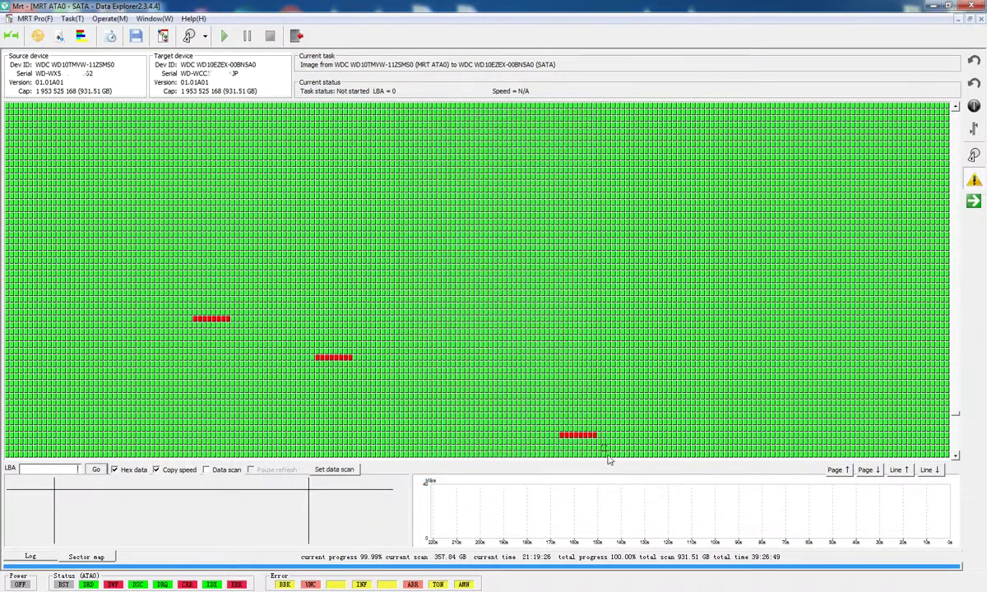
Mount the imaging task so that other recovery software can read the drive
click(543, 313)
click(97, 19)
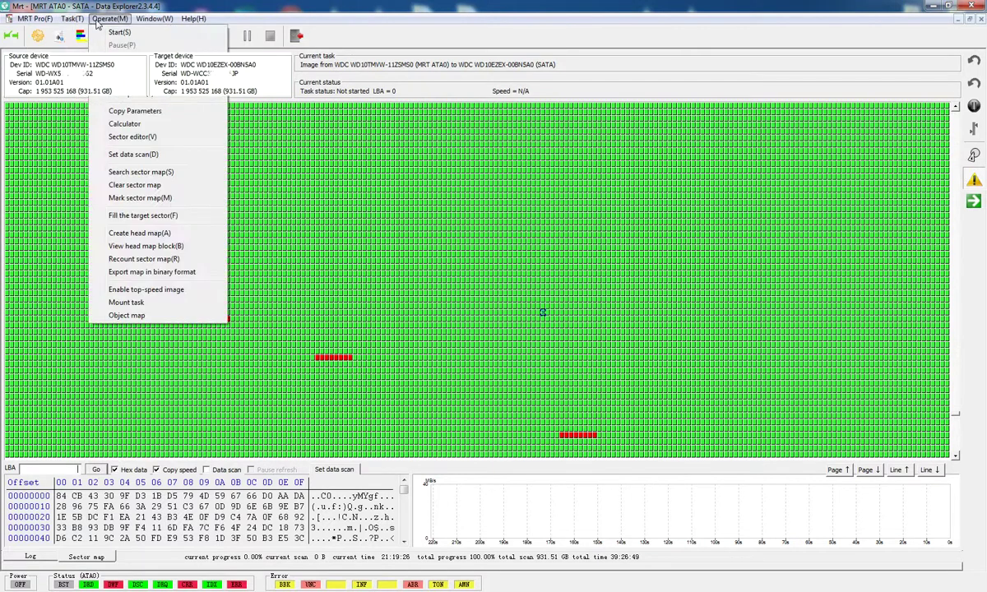
click(127, 302)
click(496, 322)
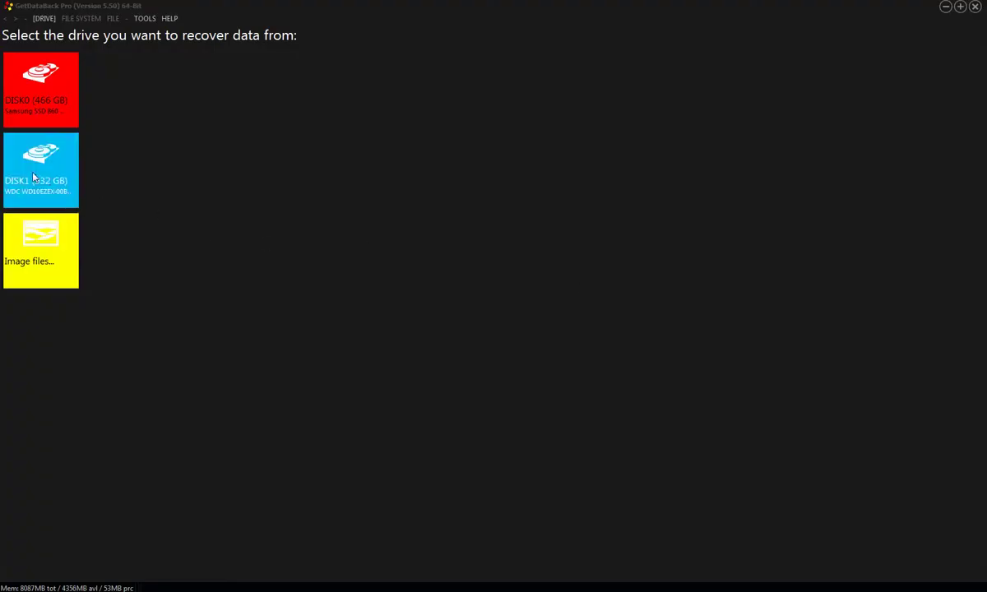
In GetDataBack Pro, choose DISK1 as the recovery drive and open its 931 GB NTFS file system
click(32, 177)
click(32, 61)
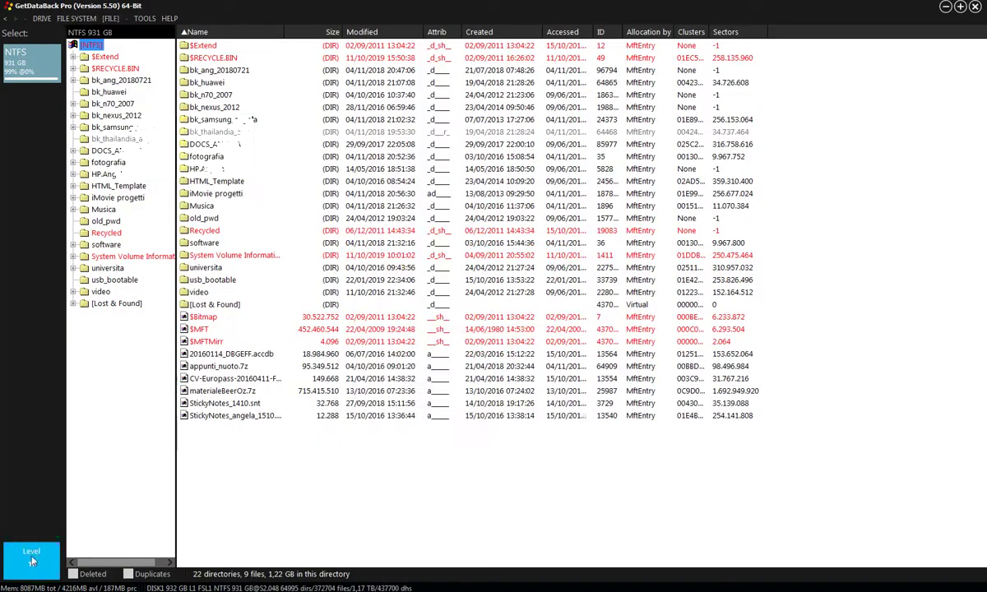
click(30, 566)
key(Escape)
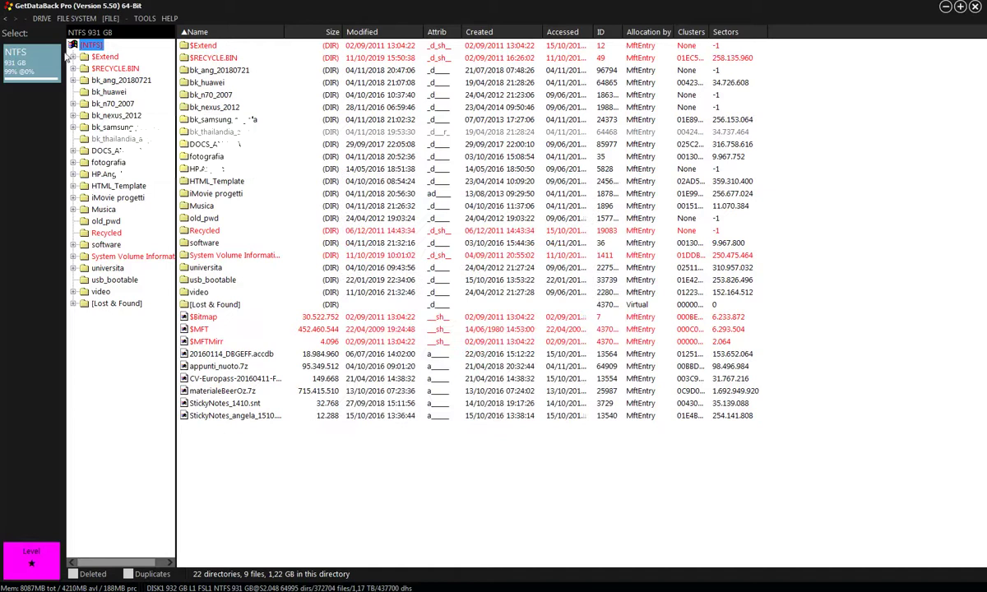
Load the first listed previous recovery job dated 2020-06-19_00-03-30, clearing the current results for DISK1
click(41, 18)
click(86, 61)
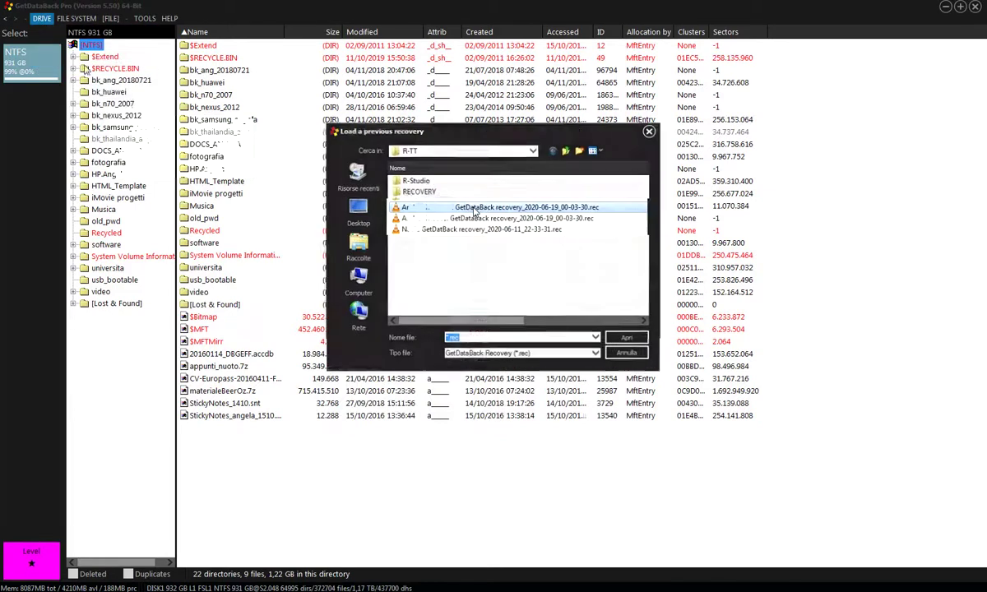
double_click(475, 208)
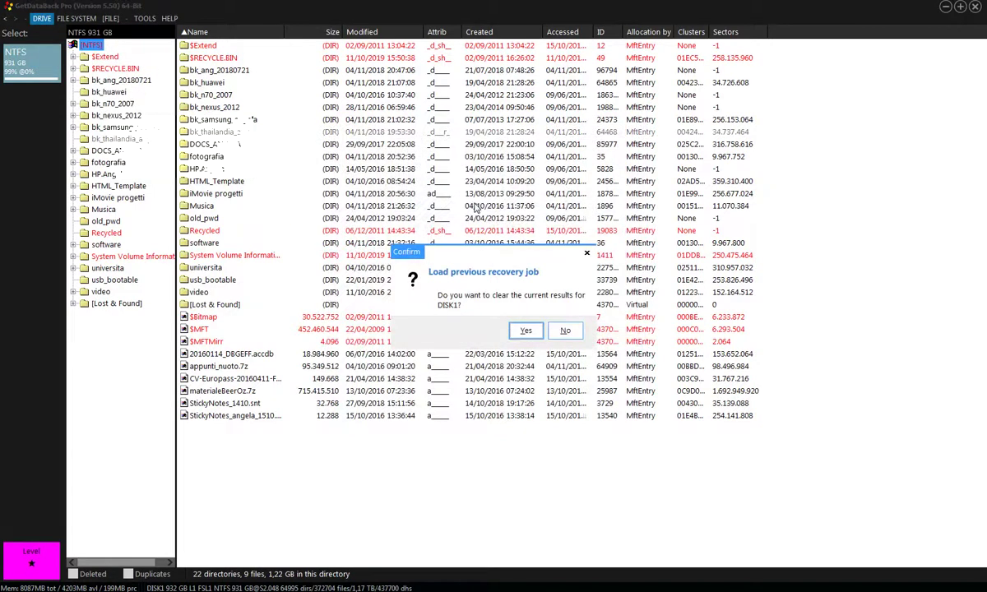
key(Return)
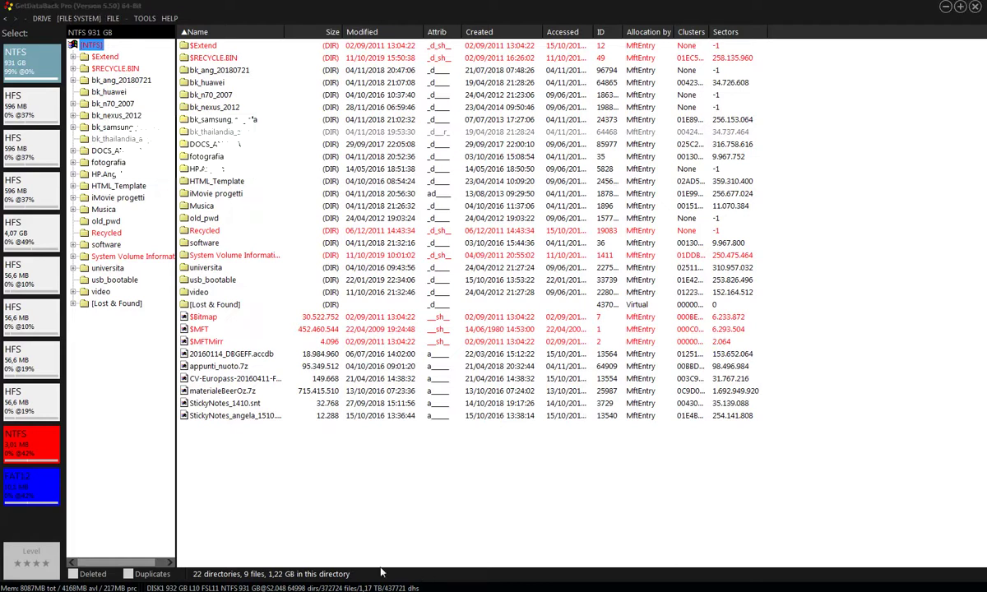
Select the folders bk_ang_20180721 through bk_samsung, HTML_Template, iMovie progetti, Musica, old_pwd, software, universita, usb_bootable, video and [Lost & Found]
click(202, 72)
ctrl+click(209, 181)
ctrl+click(210, 194)
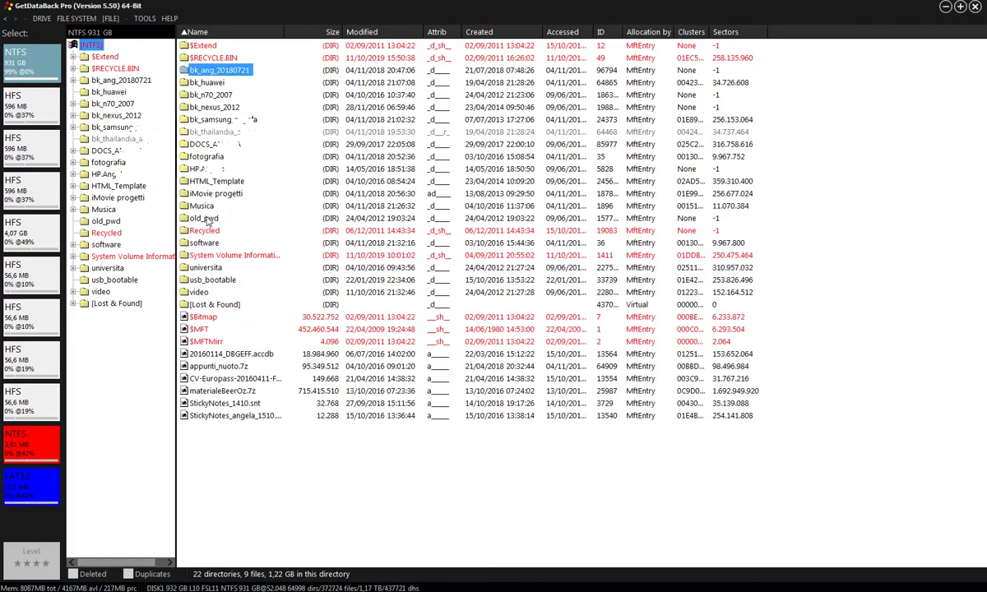
ctrl+click(202, 206)
ctrl+click(203, 219)
ctrl+click(203, 243)
ctrl+click(205, 267)
ctrl+click(211, 280)
ctrl+click(198, 292)
ctrl+click(210, 304)
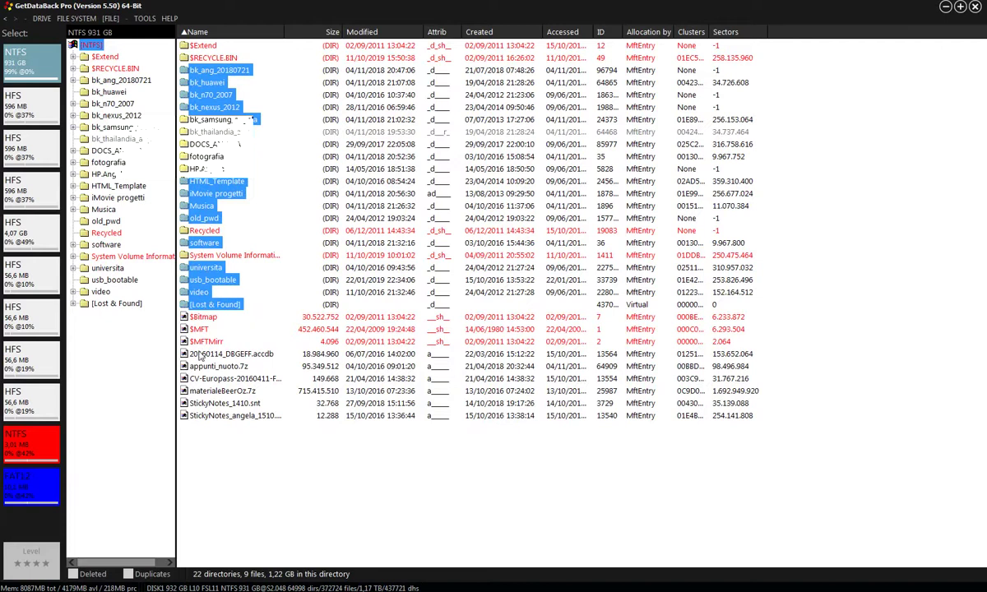
Add the six non-system files, from 20160114_DBGEFF.accdb through the last StickyNotes file, to the selection
ctrl+click(222, 354)
ctrl+click(215, 366)
ctrl+click(222, 379)
ctrl+click(218, 391)
ctrl+click(218, 403)
ctrl+click(222, 415)
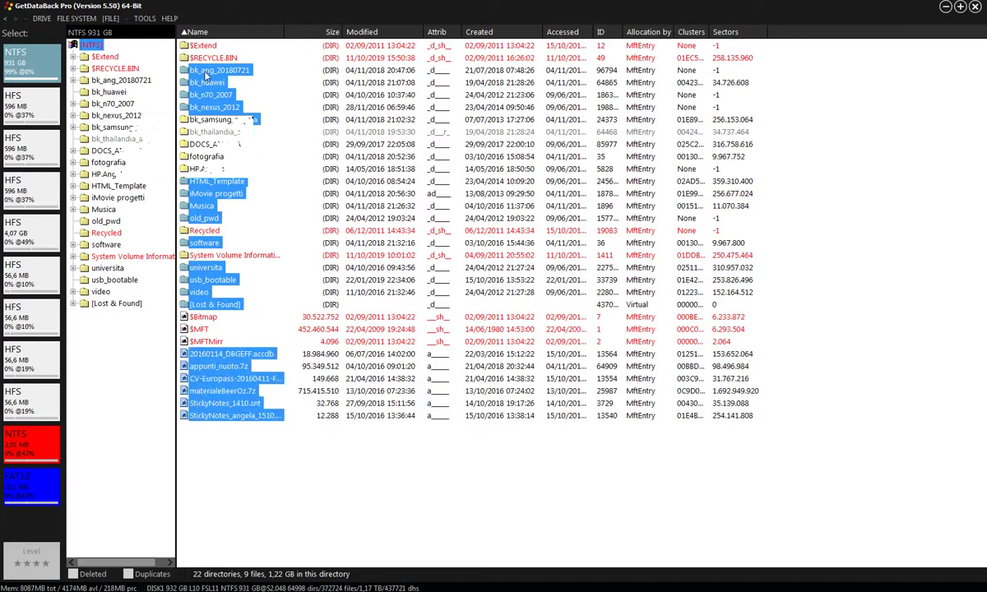
Copy the selected recovered folders and files to E:\ with subdirectories included
right_click(206, 74)
click(223, 114)
click(594, 297)
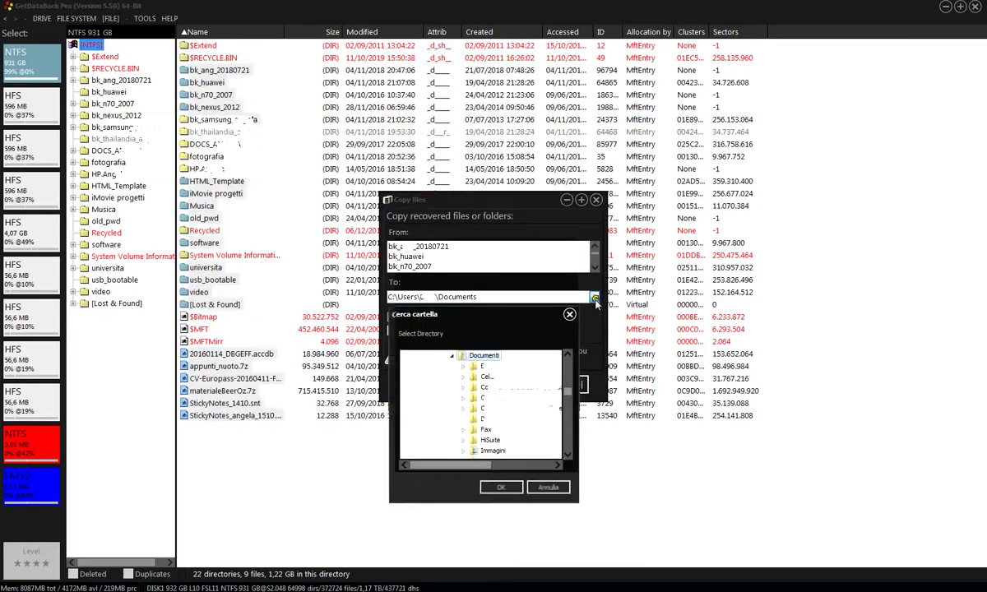
scroll(482, 403, up, 5)
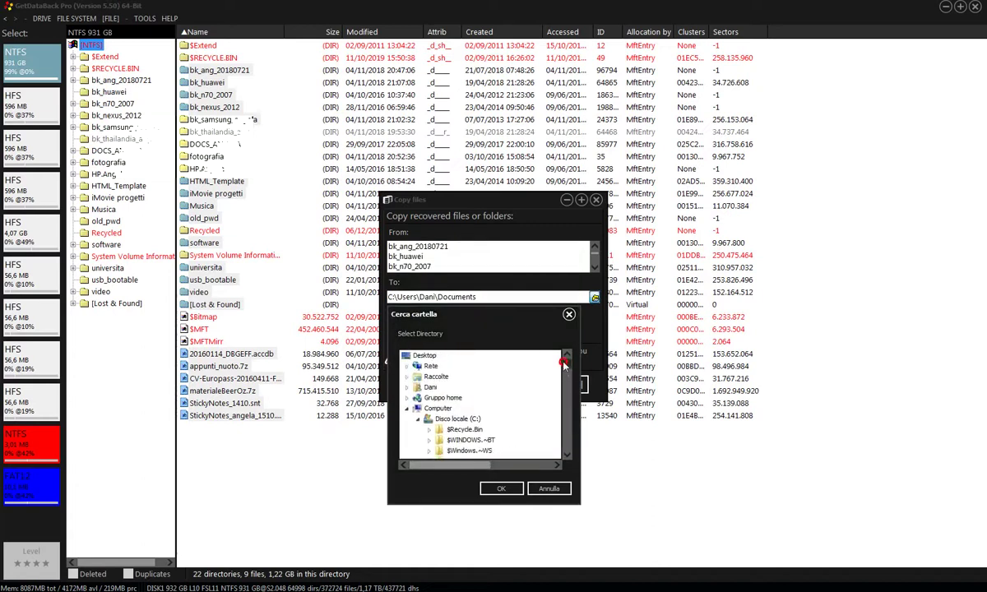
click(450, 440)
click(502, 490)
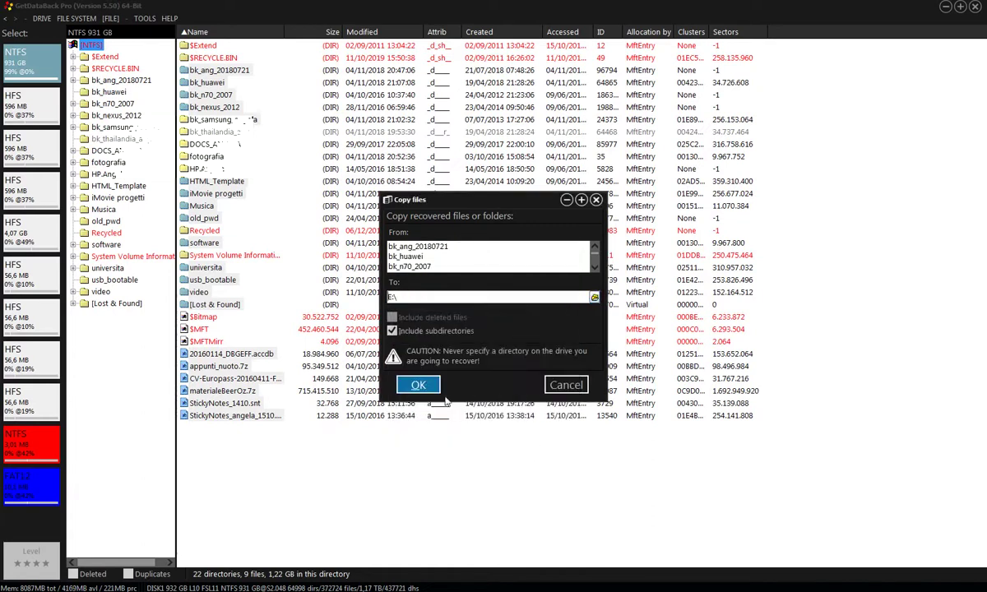
click(419, 385)
Open Volume (E:) in Windows Explorer to check the files being copied, and close the window
key(super)
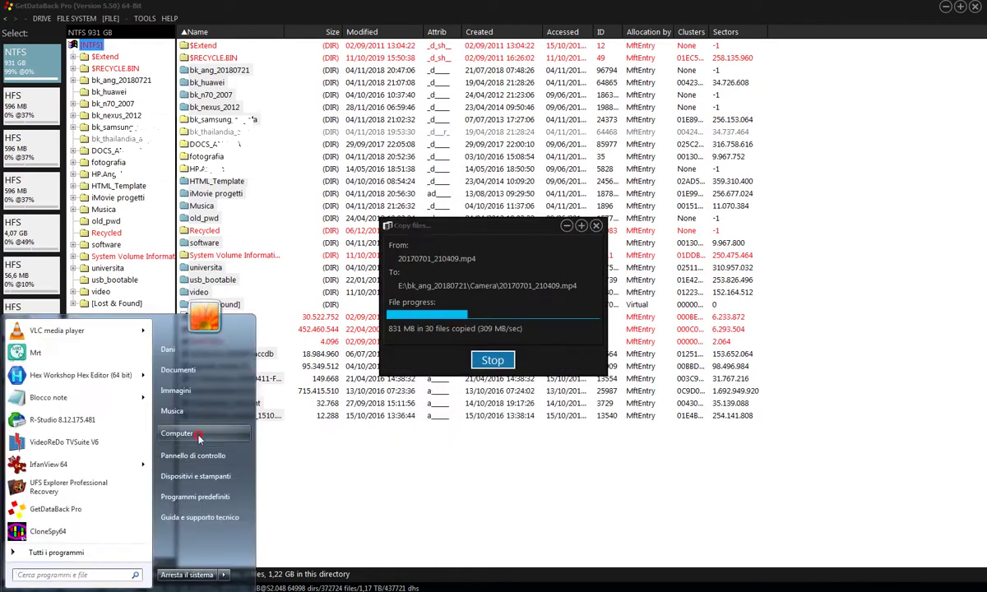
click(177, 434)
double_click(400, 181)
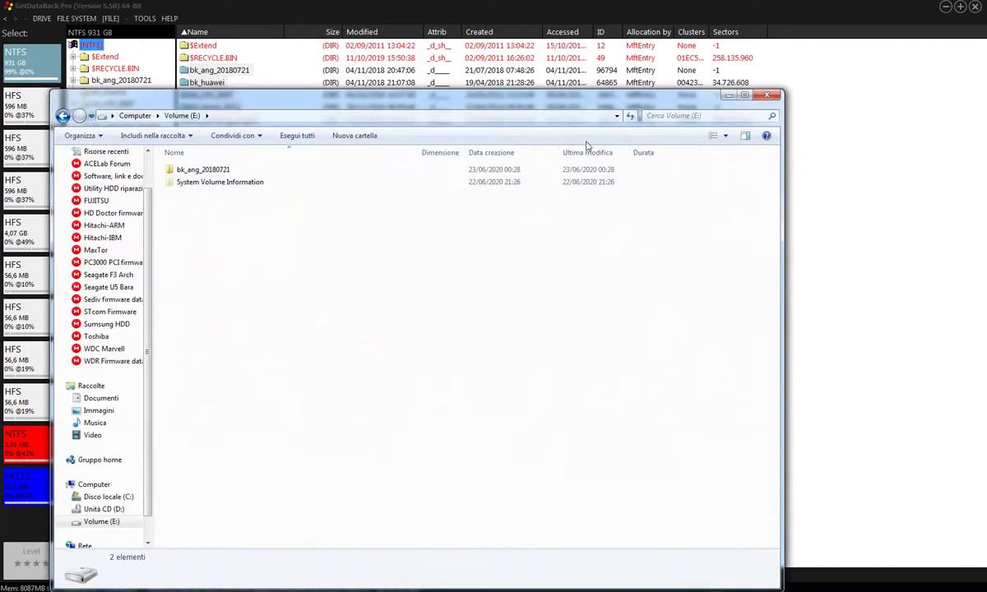
click(766, 95)
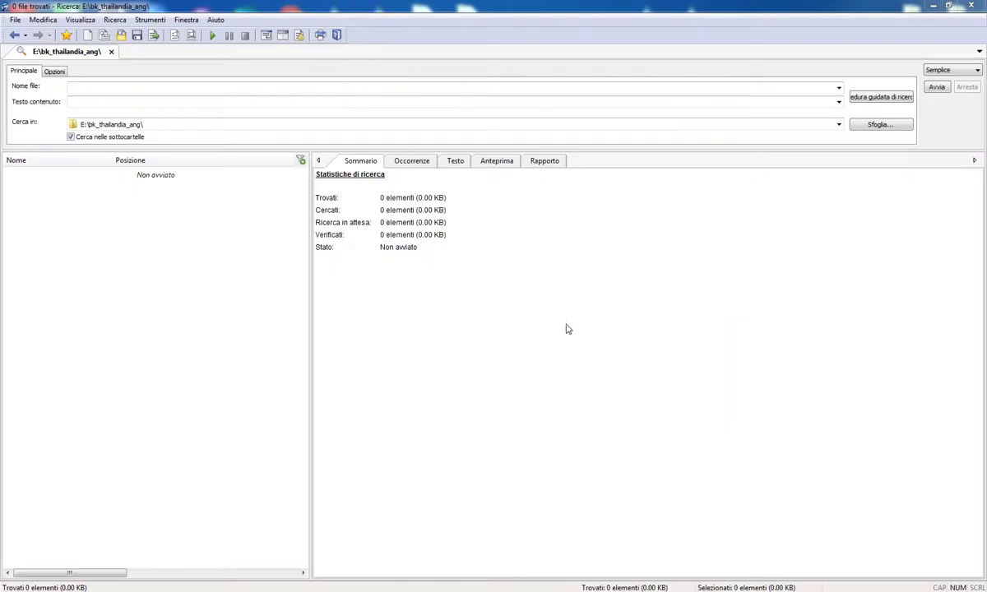
In Agent Ransack, switch to Esperto mode and search E:\bk_thailandia_ang\ for files containing the text "bad!"
click(953, 70)
click(934, 97)
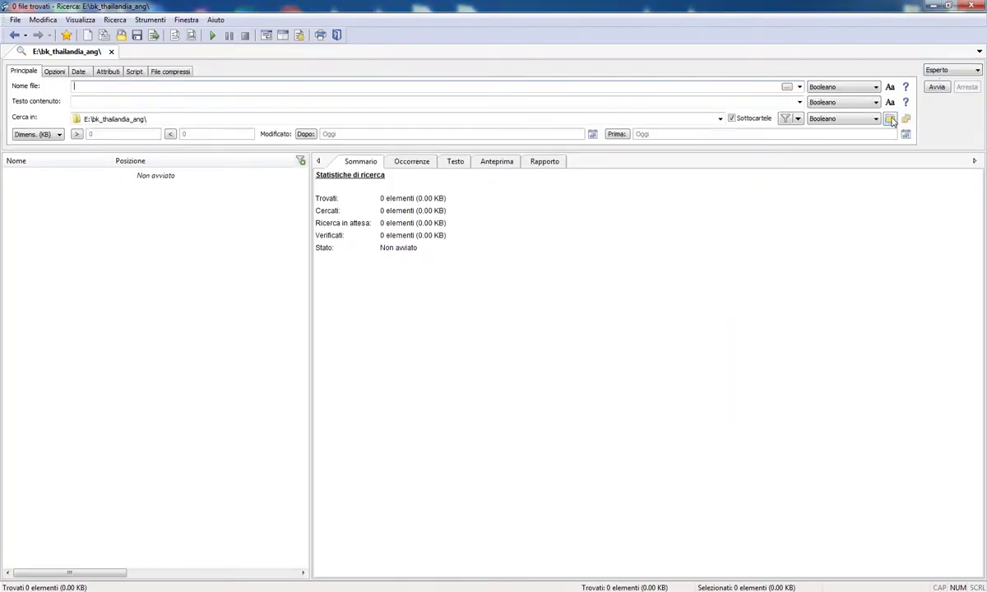
click(891, 118)
click(676, 440)
click(110, 101)
text(bad!)
click(938, 87)
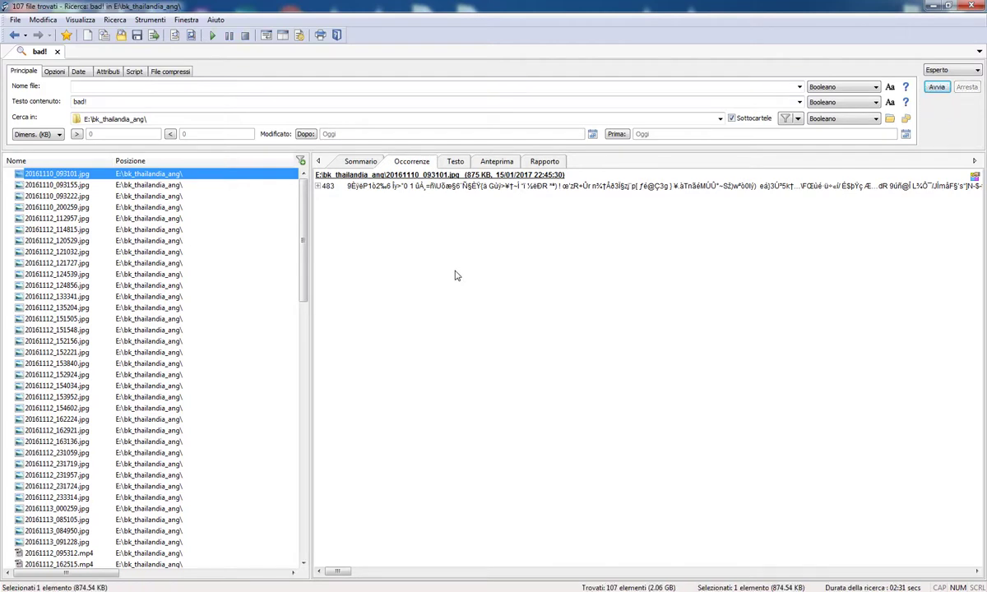
Select all the found files and bulk-copy them to the folder E:\BADs
drag(301, 216, 298, 477)
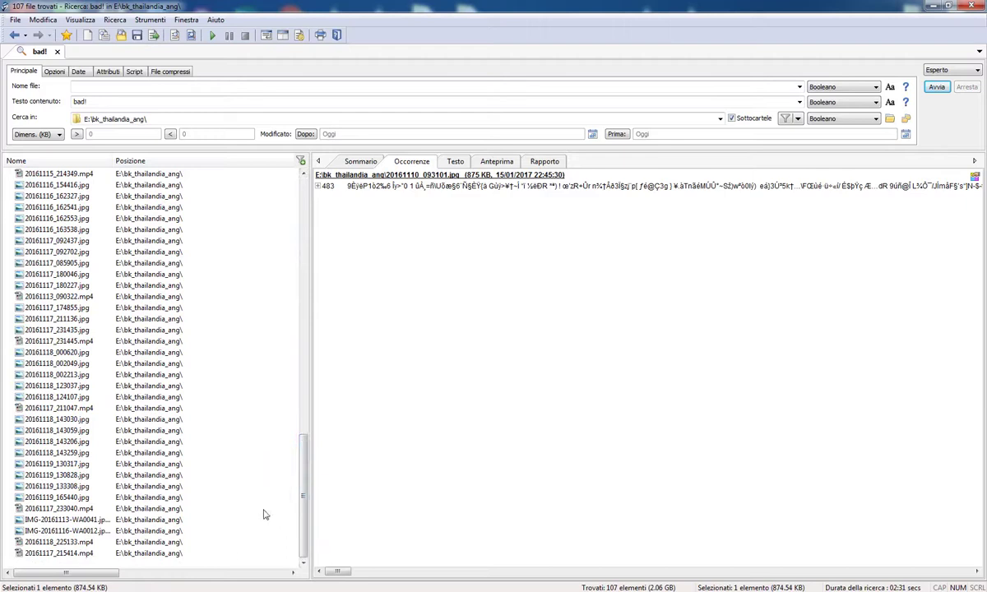
key(ctrl+a)
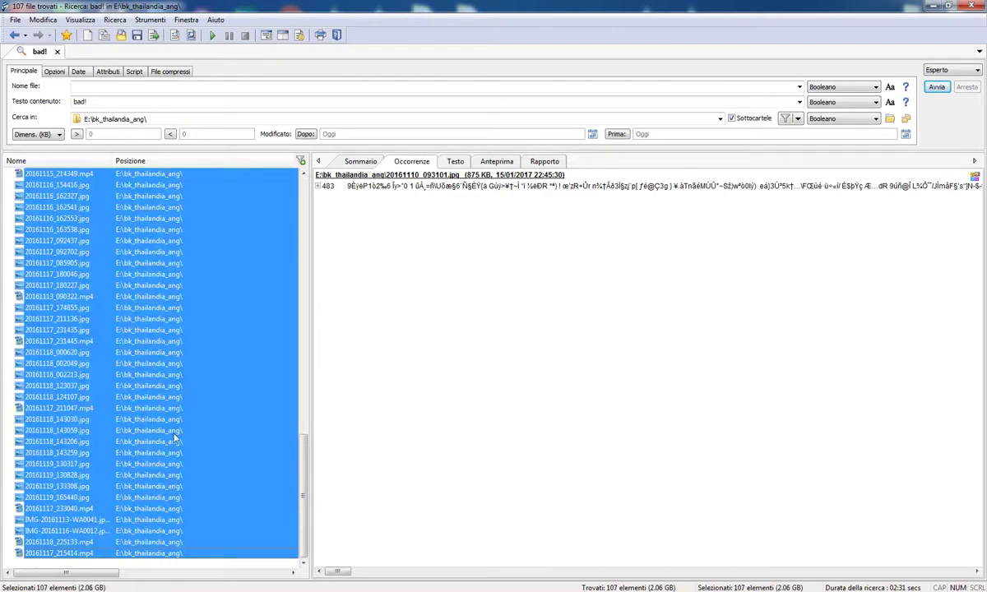
click(154, 35)
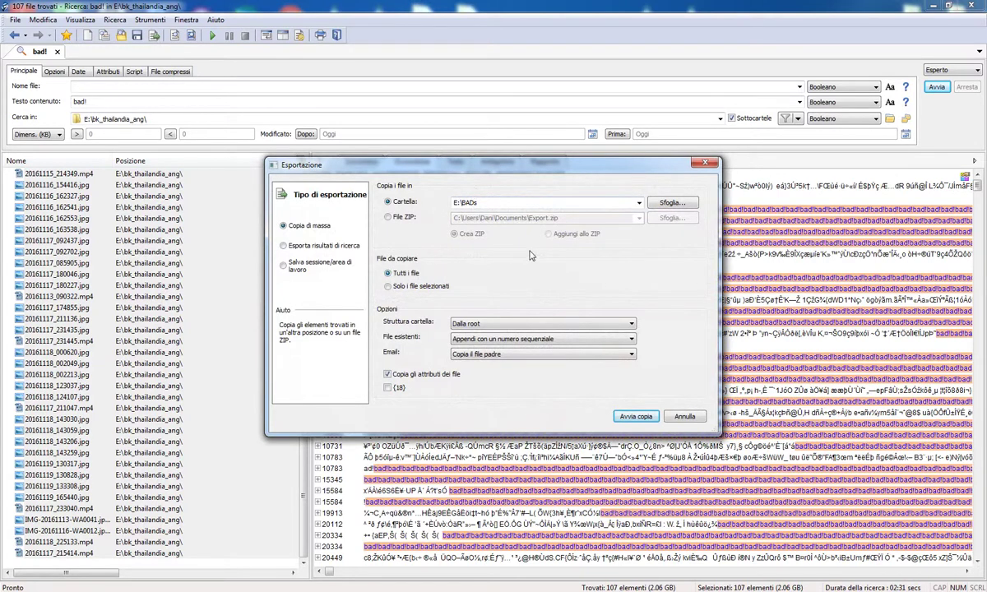
click(632, 419)
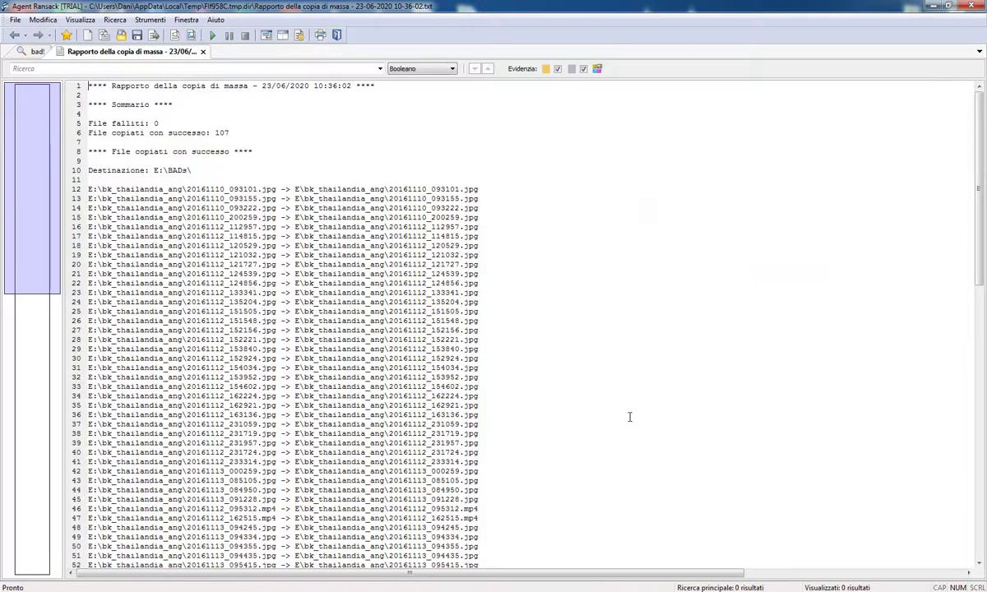
Read the bulk-copy report through to its end and return to the "bad!" search results
drag(980, 103, 984, 414)
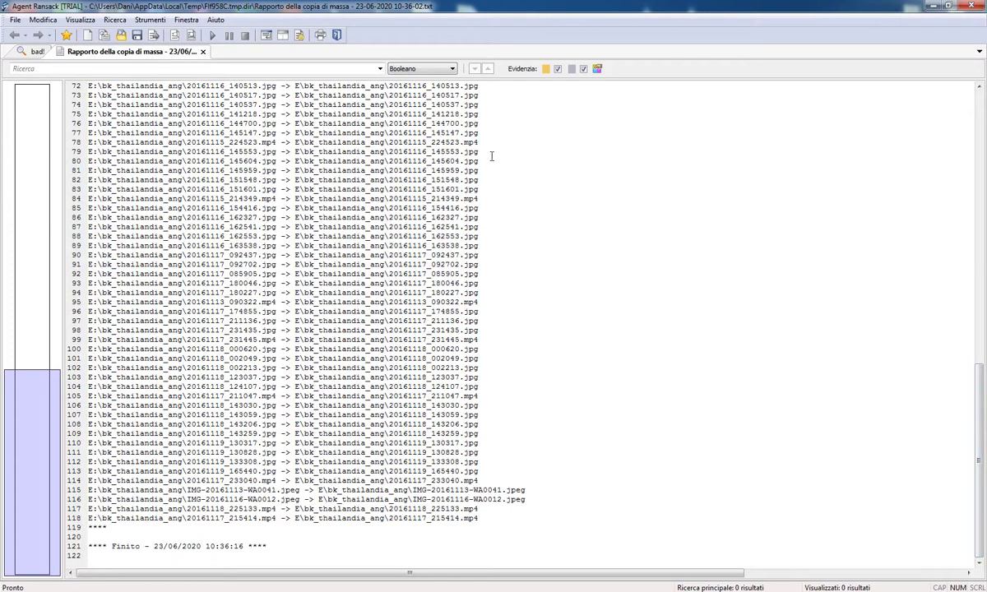
click(33, 52)
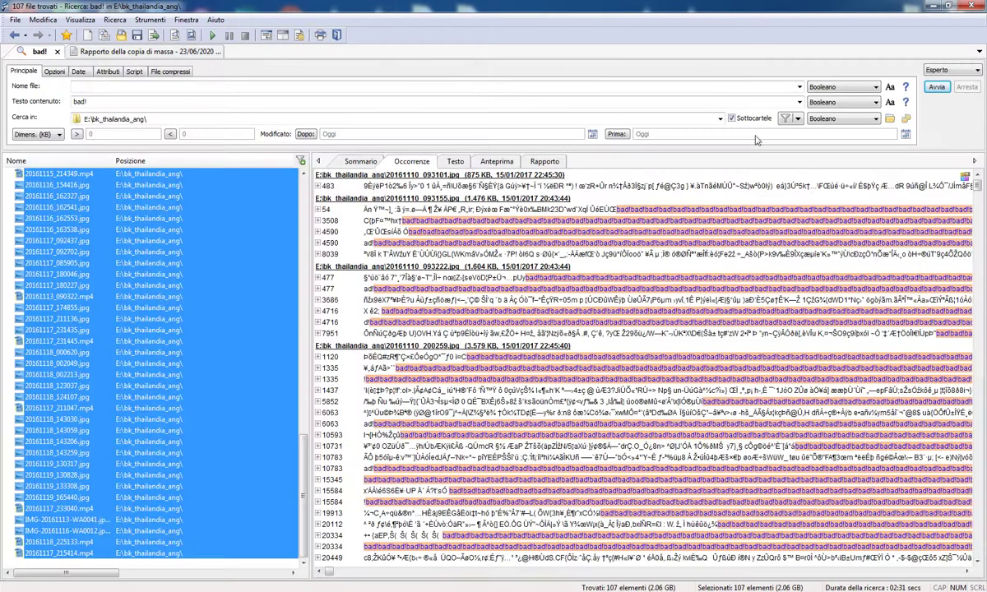
Copy the search folder's path and open E:\bk_thailandia_ang\ in Windows Explorer
click(124, 115)
key(ctrl+c)
right_click(125, 111)
click(155, 150)
key(super)
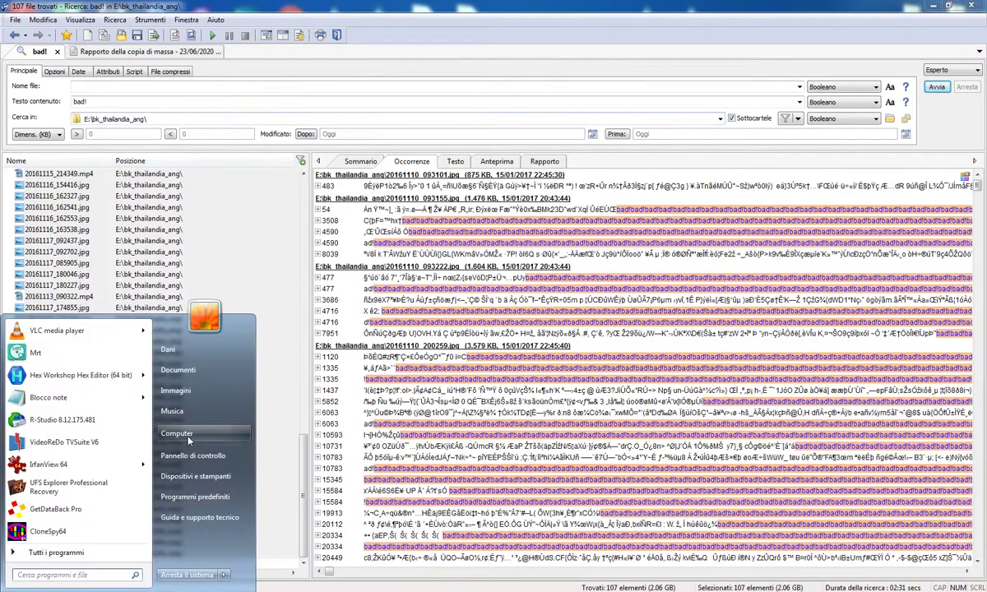
click(177, 434)
click(494, 85)
key(ctrl+v)
key(Return)
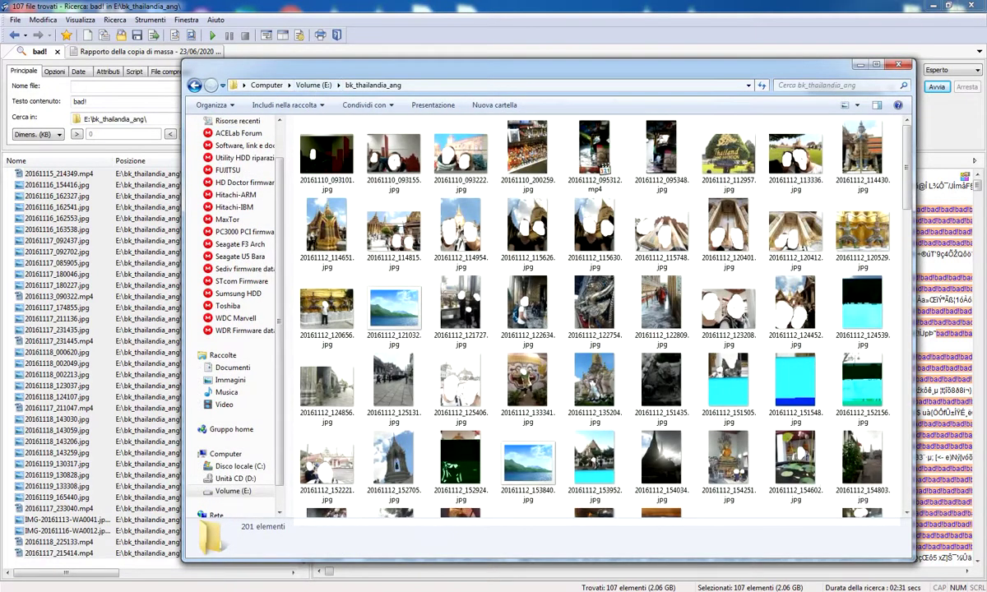
Browse to the exported damaged files in E:\BADs\E\bk_thailandia_ang
click(200, 88)
double_click(319, 160)
double_click(312, 139)
double_click(334, 140)
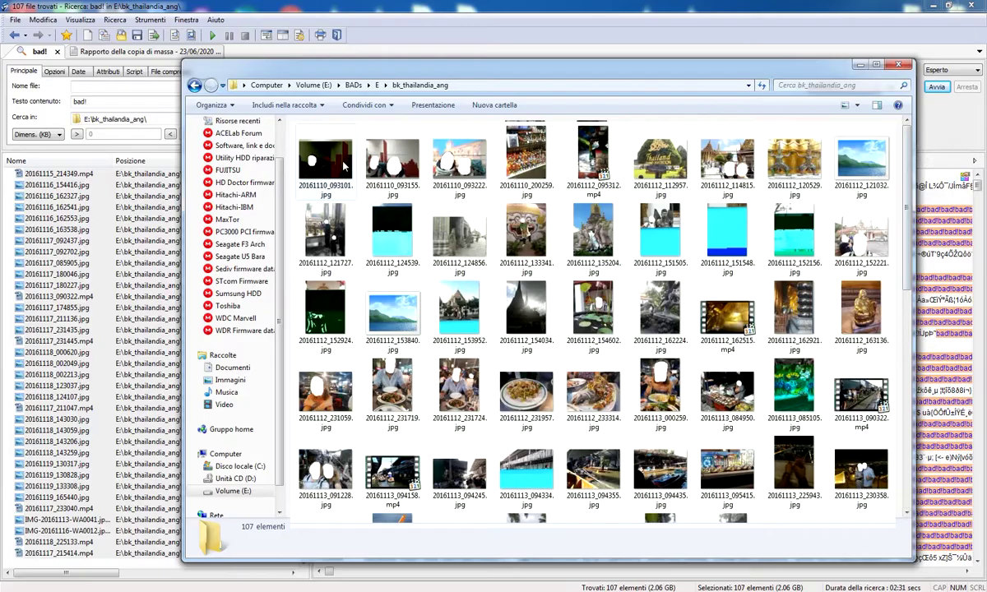
View the damaged photos 20161112_152156.jpg, 20161112_120529.jpg and 20161114_102950.jpg one after another
double_click(793, 231)
click(973, 5)
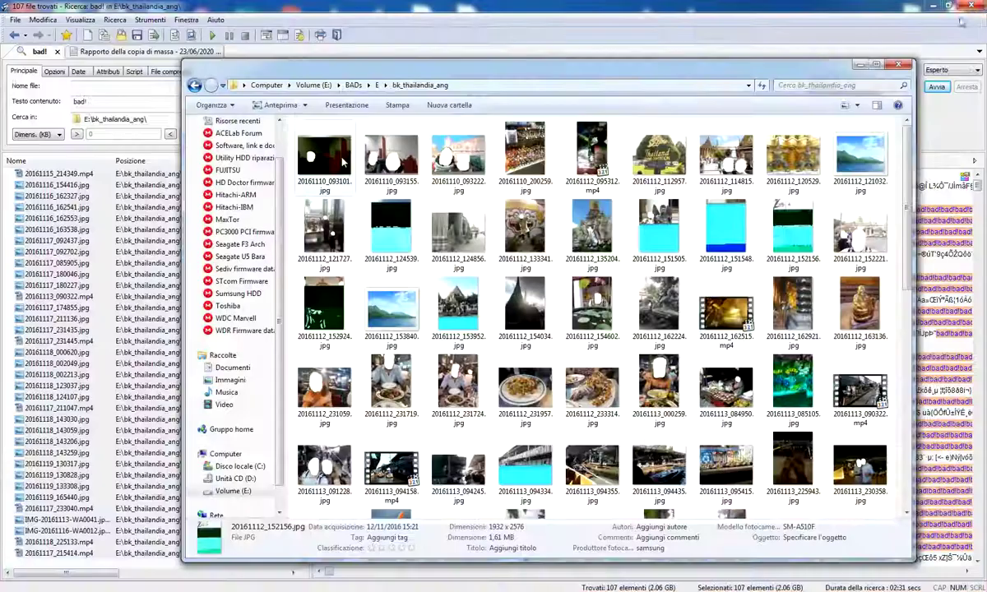
double_click(793, 155)
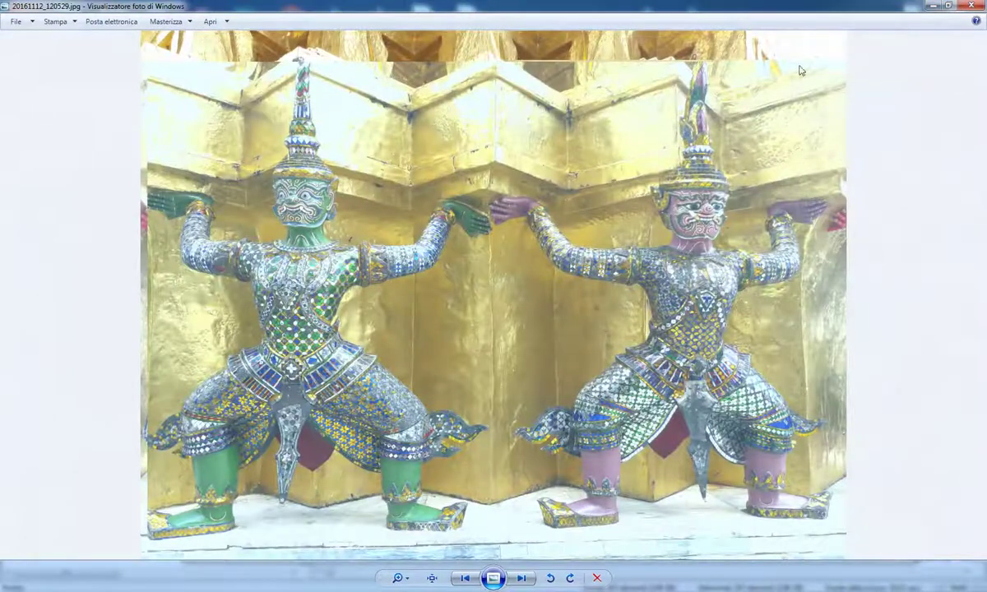
key(alt+F4)
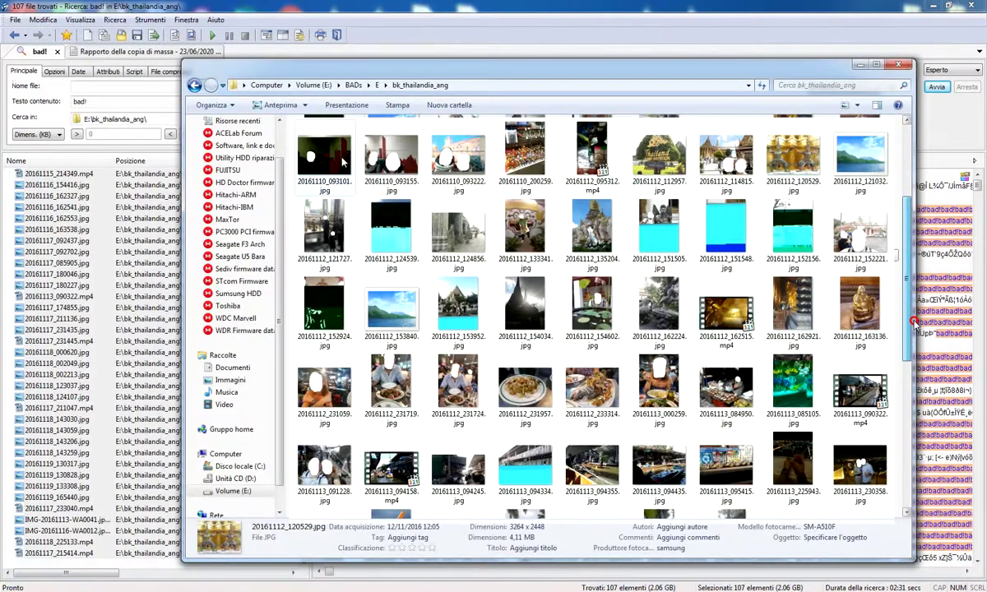
double_click(344, 120)
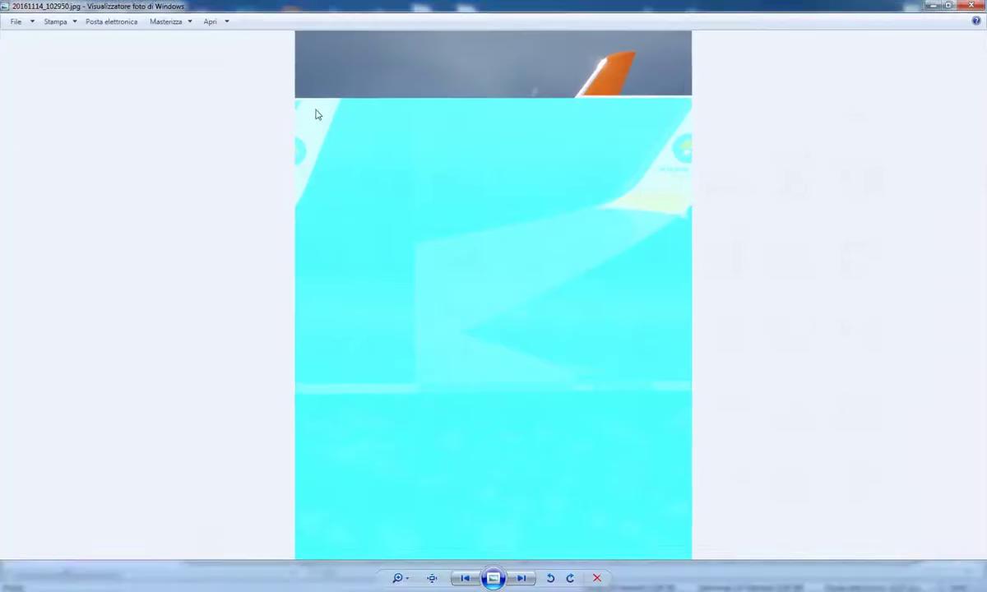